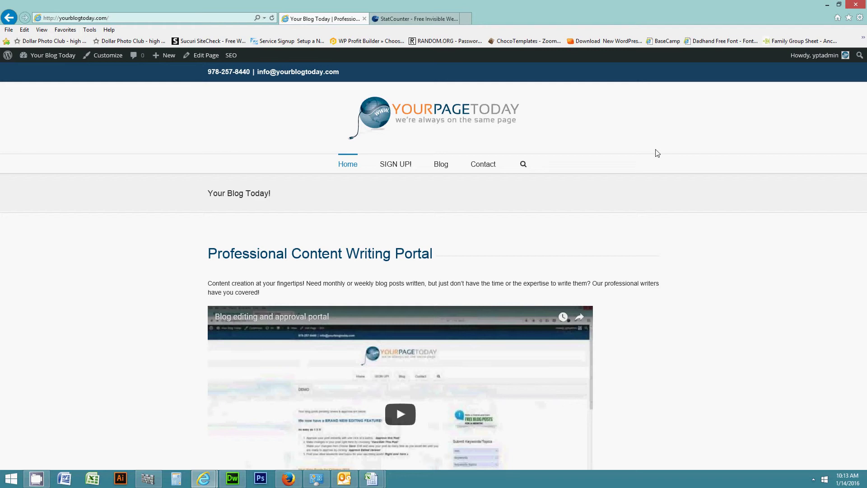
Glance at the StatCounter site, then open the blog admin's Plugins list of 23 installed plugins
{"action": "left_click", "coordinate": [409, 20]}
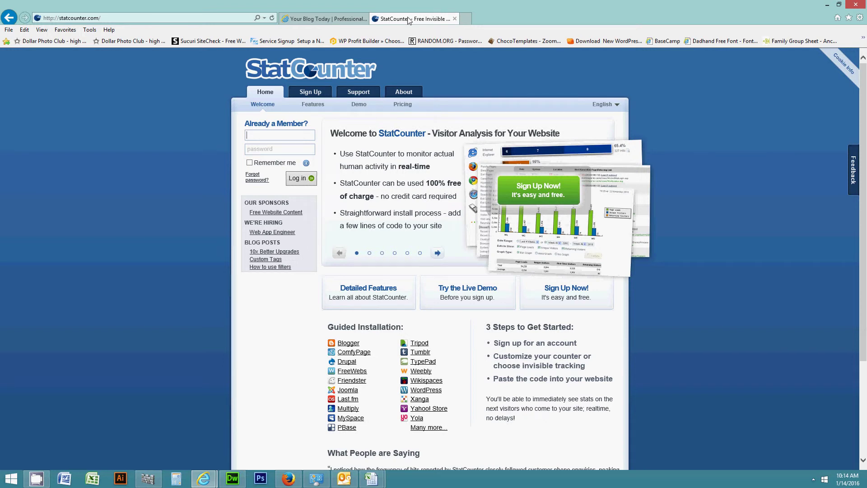
{"action": "left_click", "coordinate": [322, 21]}
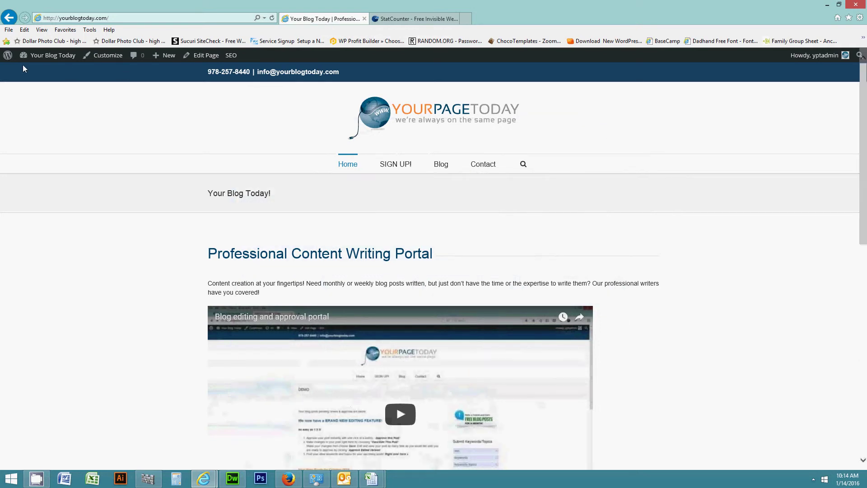
{"action": "left_click", "coordinate": [38, 60]}
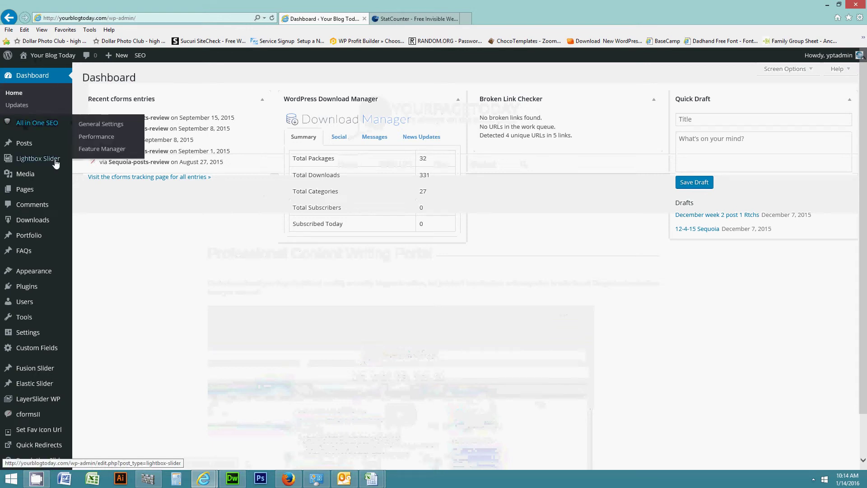
{"action": "left_click", "coordinate": [27, 290]}
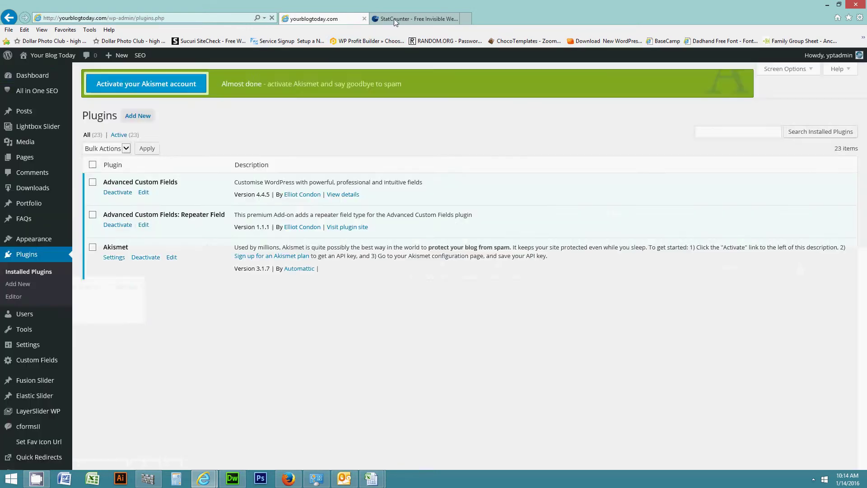
{"action": "left_click", "coordinate": [394, 18]}
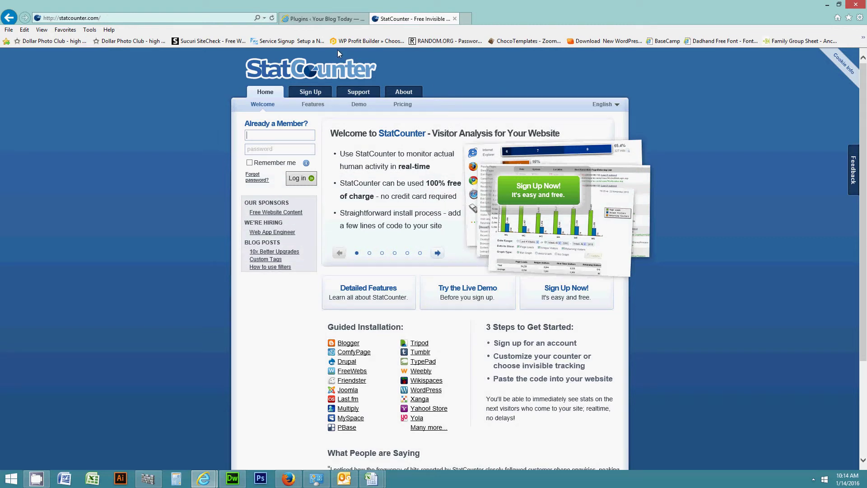
{"action": "left_click", "coordinate": [321, 18]}
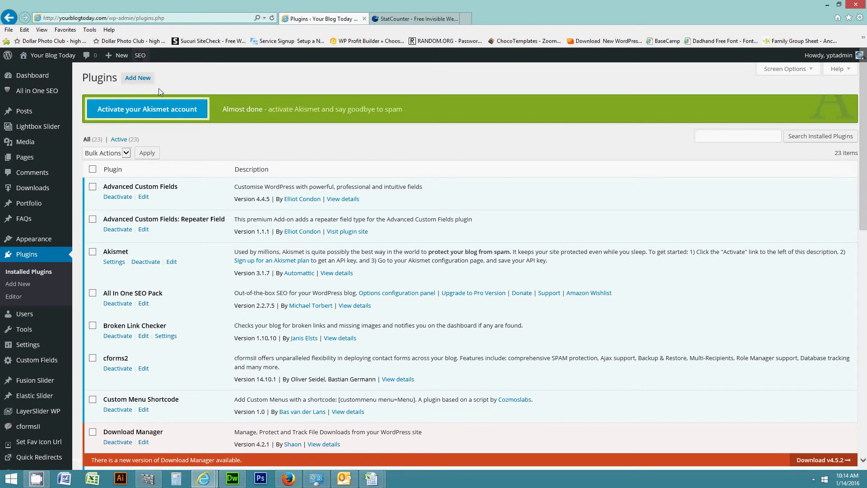
Search Add Plugins for 'statcounter', fix the typo, and highlight StatCounter.com in the first result
{"action": "left_click", "coordinate": [143, 79]}
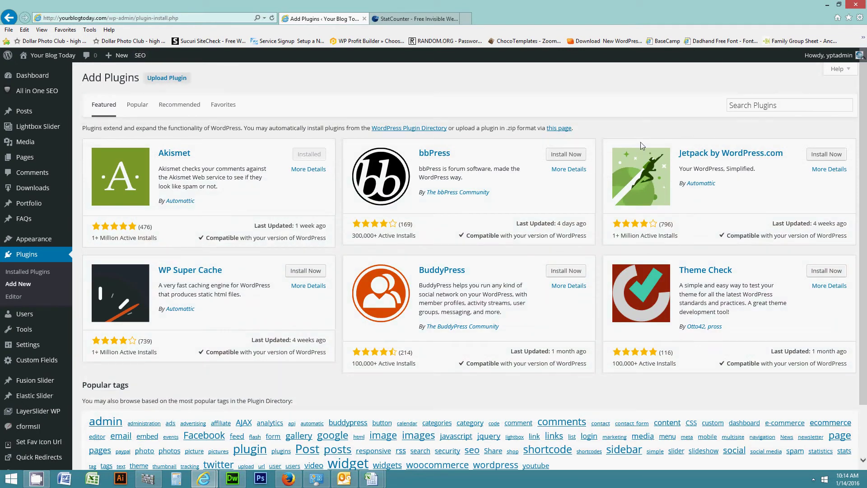
{"action": "left_click", "coordinate": [740, 106]}
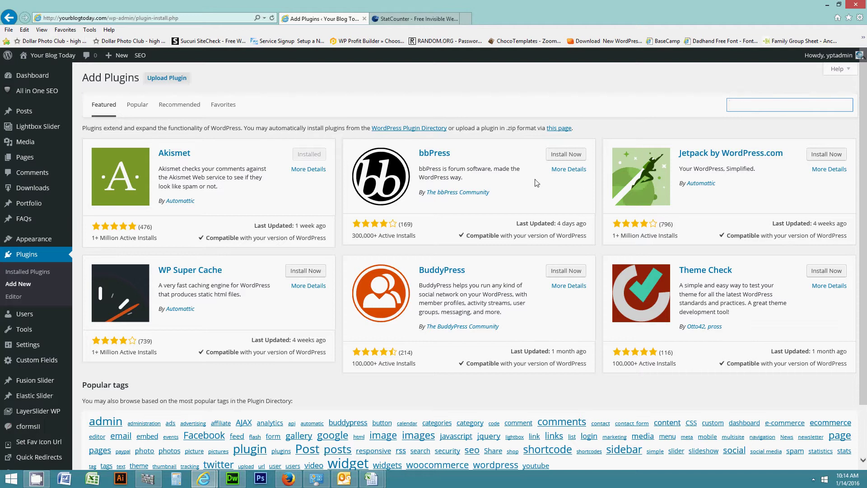
{"action": "type", "text": "sttatcu"}
{"action": "type", "text": "unter"}
{"action": "left_click", "coordinate": [737, 105]}
{"action": "key", "text": "BackSpace"}
{"action": "key", "text": "Return"}
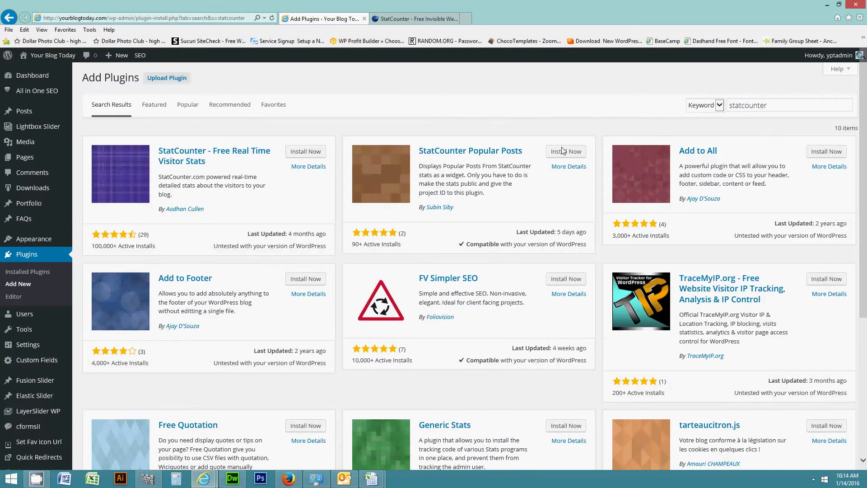
{"action": "left_click_drag", "start_coordinate": [160, 176], "coordinate": [206, 177]}
Install and activate StatCounter - Free Real Time Visitor Stats, bringing the plugin count to 24
{"action": "left_click", "coordinate": [311, 153]}
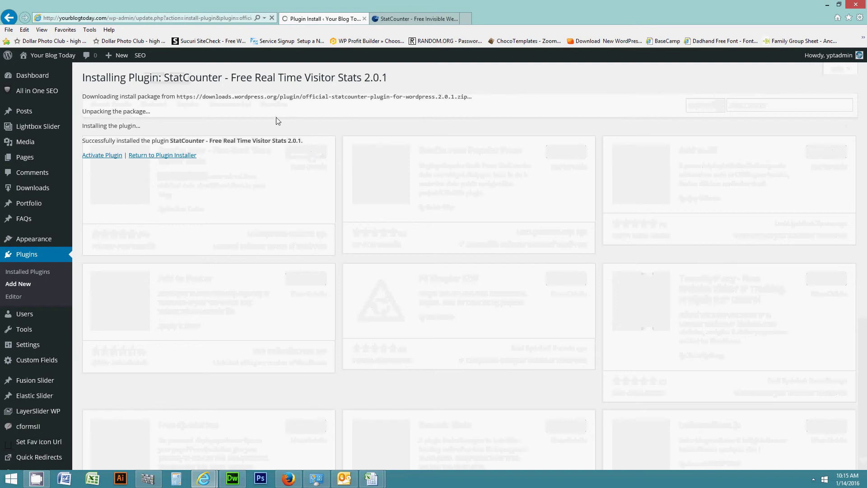
{"action": "left_click", "coordinate": [96, 158]}
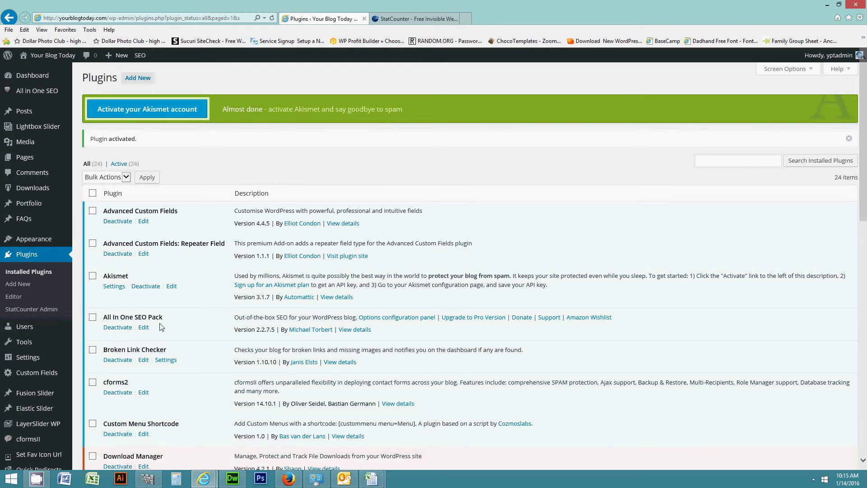
Empty the Project ID and Security Code fields in Settings > StatCounter, then go to statcounter.com
{"action": "mouse_move", "coordinate": [8, 360]}
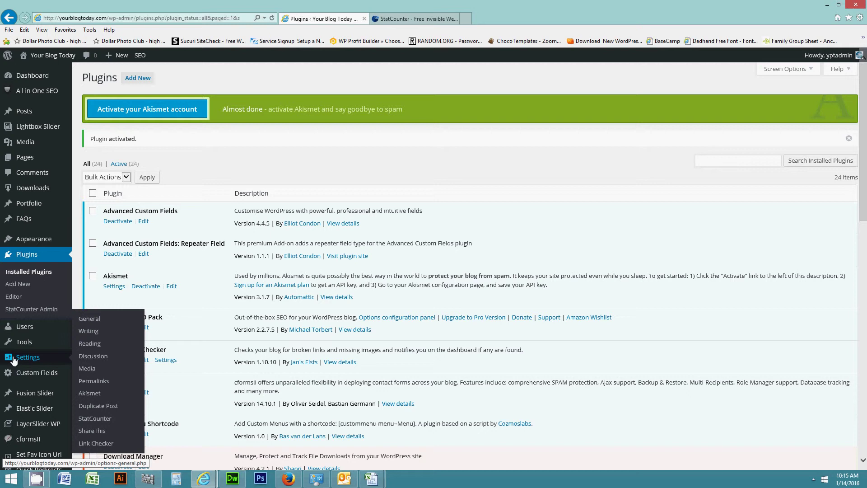
{"action": "left_click", "coordinate": [96, 419]}
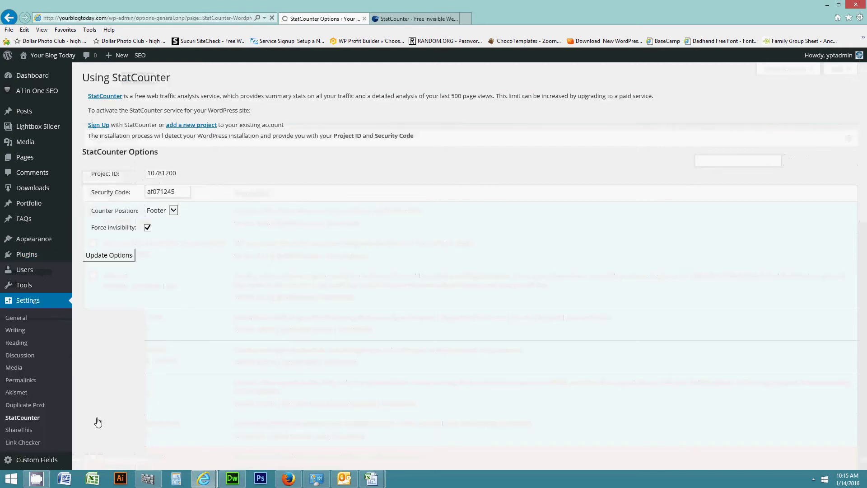
{"action": "left_click_drag", "start_coordinate": [178, 175], "coordinate": [115, 171]}
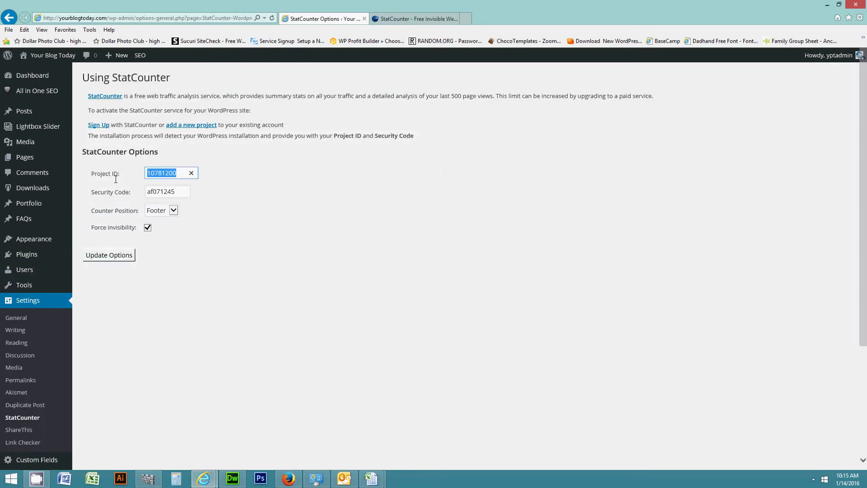
{"action": "key", "text": "Delete"}
{"action": "left_click_drag", "start_coordinate": [180, 192], "coordinate": [142, 193]}
{"action": "key", "text": "Delete"}
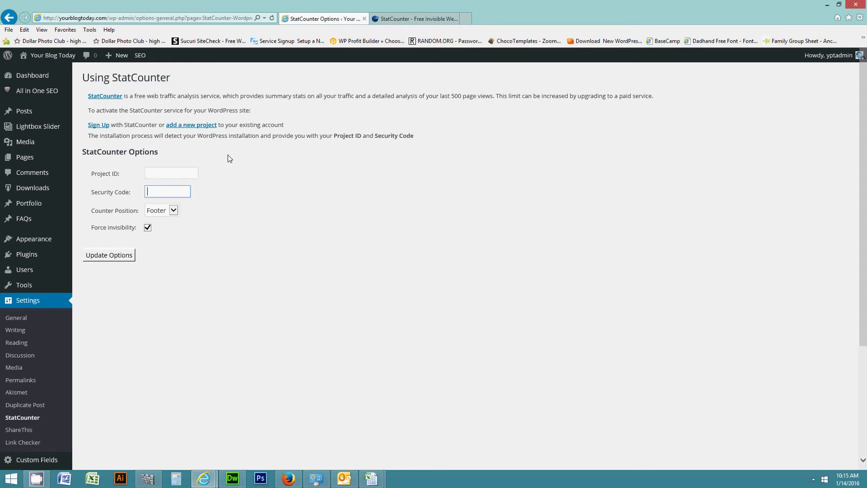
{"action": "left_click", "coordinate": [406, 19]}
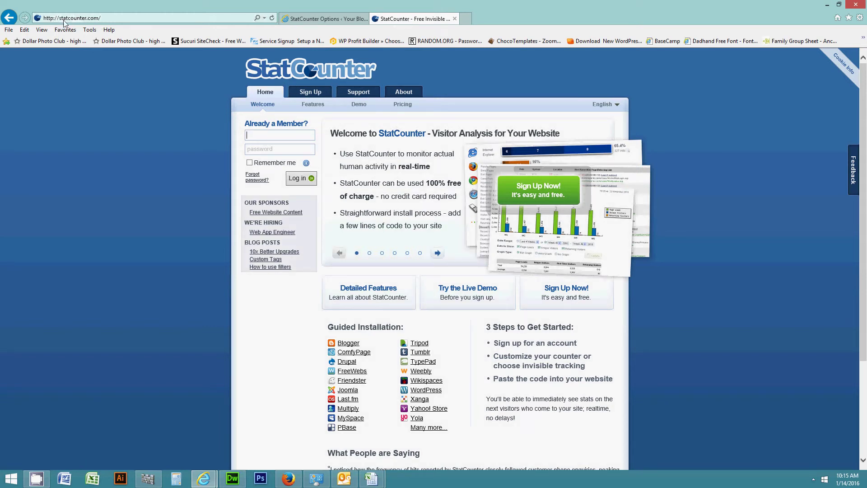
Start a StatCounter sign-up with a username built from the site name yourblogtoday
{"action": "left_click", "coordinate": [309, 93]}
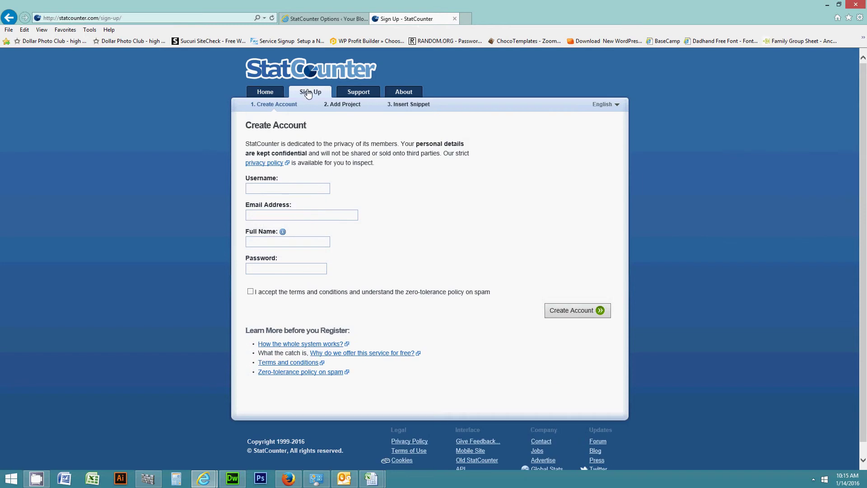
{"action": "left_click", "coordinate": [325, 18]}
{"action": "left_click", "coordinate": [74, 20]}
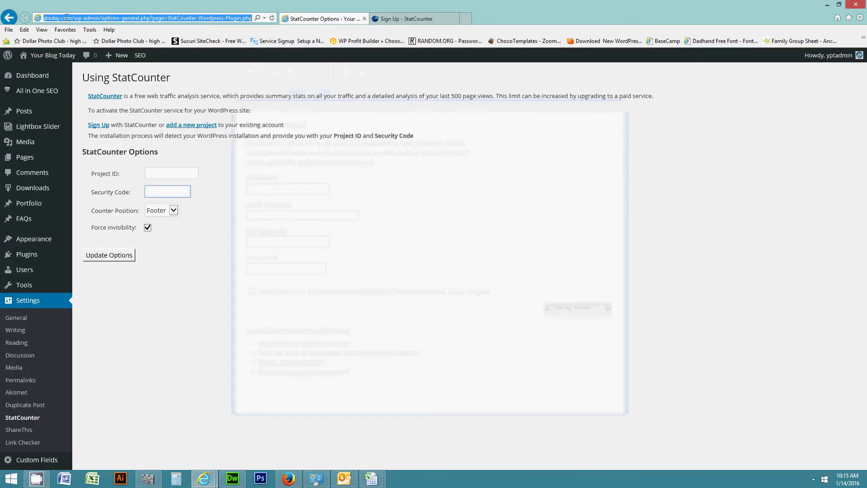
{"action": "left_click", "coordinate": [62, 19]}
{"action": "double_click", "coordinate": [75, 18]}
{"action": "key", "text": "ctrl+c"}
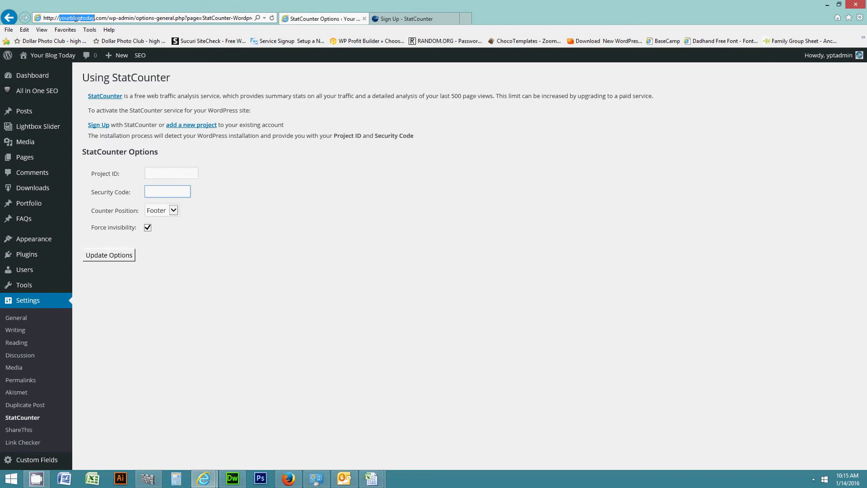
{"action": "left_click", "coordinate": [407, 18]}
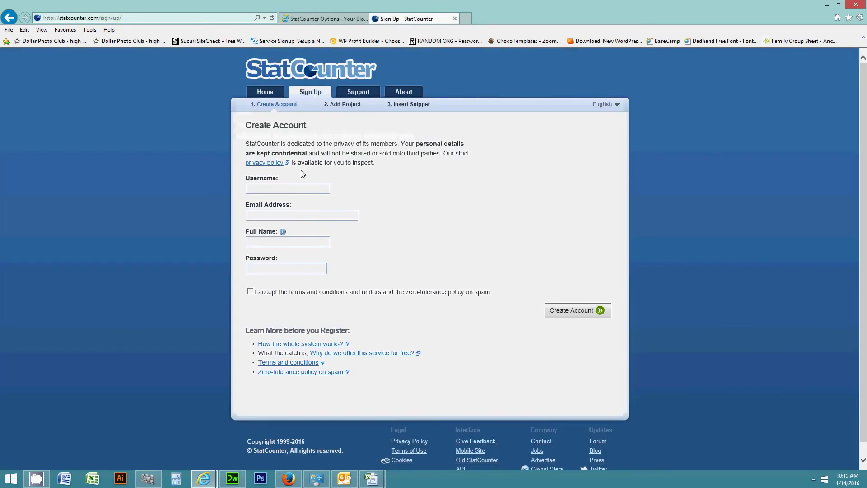
{"action": "key", "text": "ctrl+v"}
{"action": "type", "text": "1"}
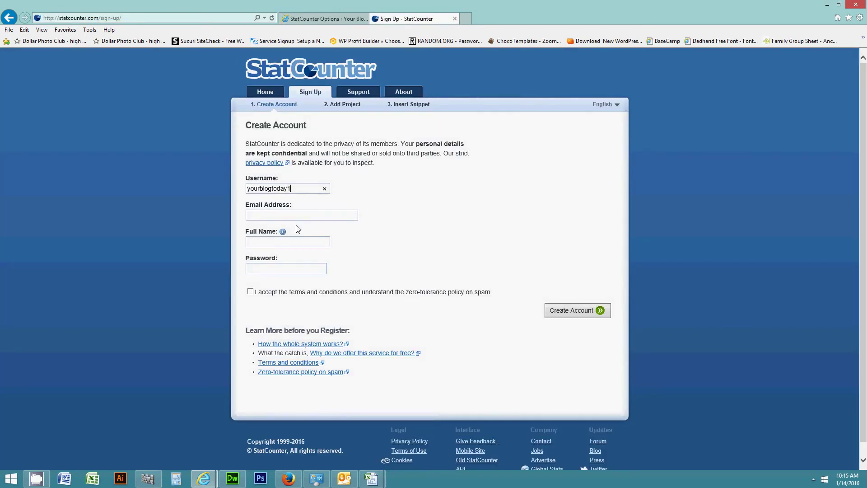
Enter the account's email address, full name and password, then create the StatCounter account
{"action": "left_click", "coordinate": [257, 214]}
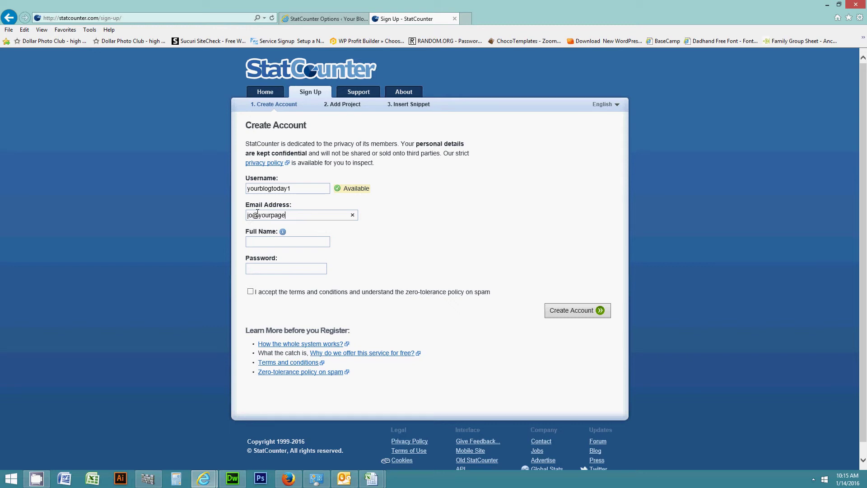
{"action": "left_click", "coordinate": [256, 243]}
{"action": "key", "text": "ctrl+v"}
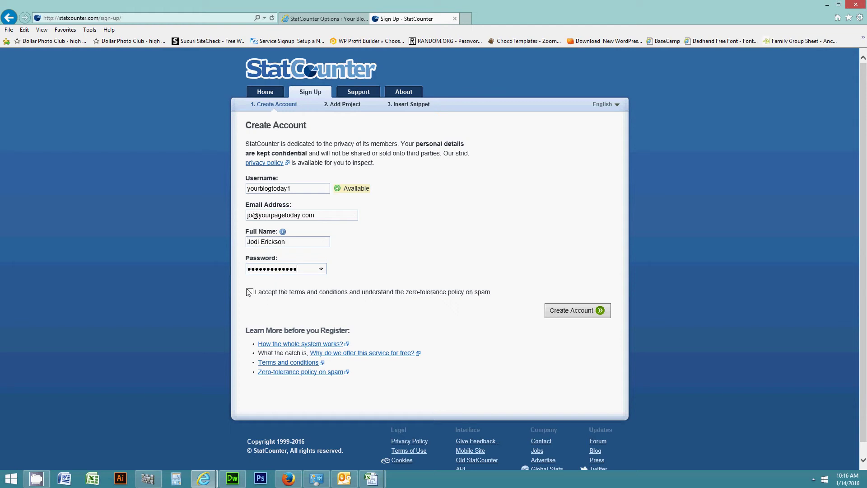
{"action": "left_click", "coordinate": [571, 319]}
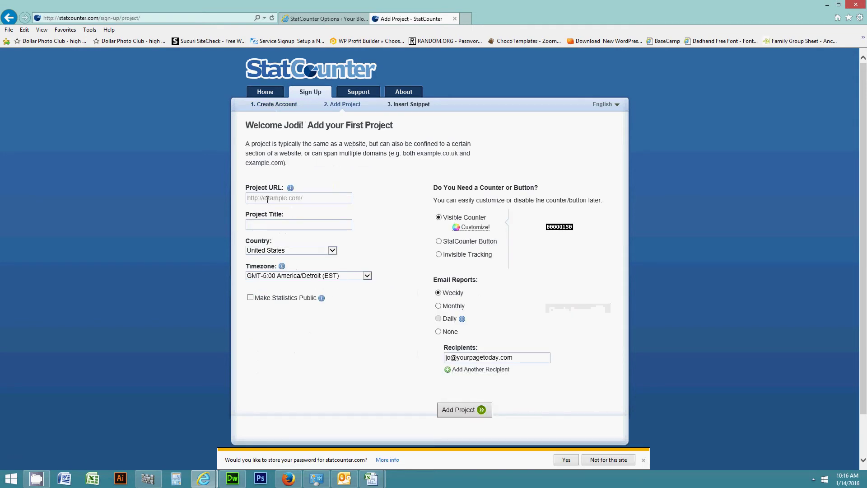
{"action": "left_click", "coordinate": [323, 18]}
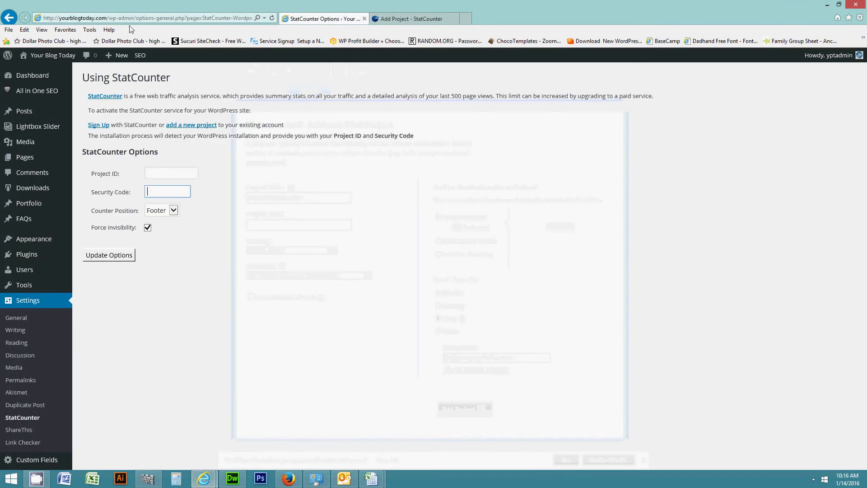
{"action": "left_click", "coordinate": [50, 20]}
{"action": "left_click", "coordinate": [78, 18]}
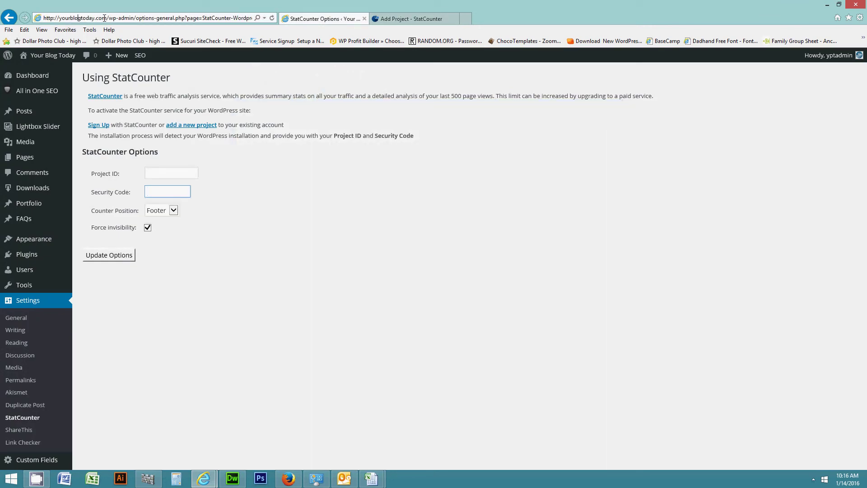
{"action": "left_click_drag", "start_coordinate": [107, 18], "coordinate": [43, 18]}
{"action": "key", "text": "ctrl+c"}
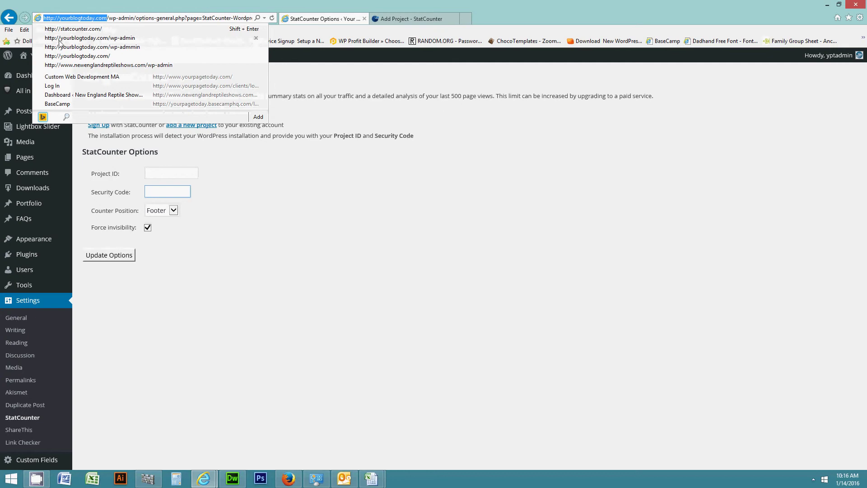
{"action": "left_click", "coordinate": [404, 19]}
{"action": "left_click", "coordinate": [299, 198]}
{"action": "key", "text": "ctrl+v"}
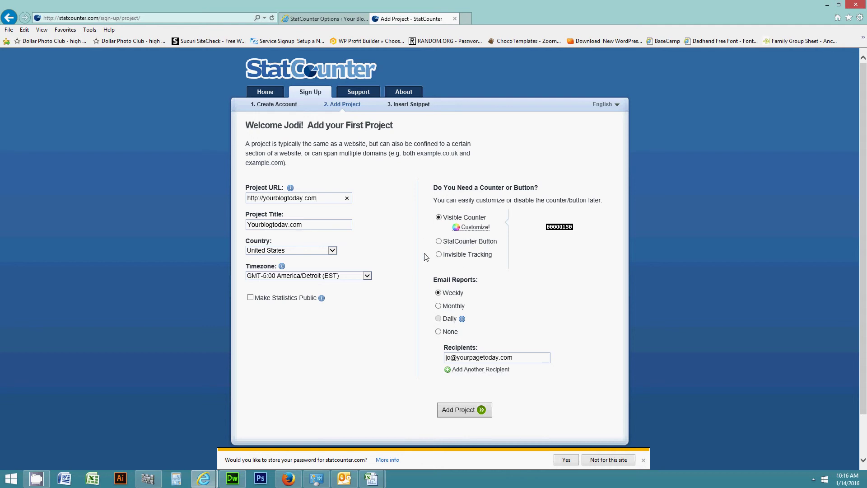
Choose Invisible Tracking and Monthly email reports for the Yourblogtoday.com project
{"action": "left_click", "coordinate": [439, 255]}
{"action": "left_click", "coordinate": [439, 306]}
Sign out of StatCounter and log back in with the account username and password
{"action": "left_click", "coordinate": [267, 95]}
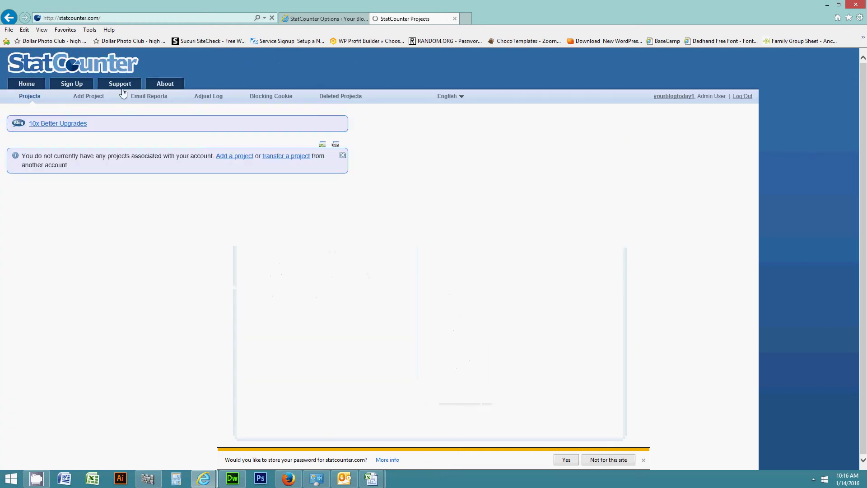
{"action": "left_click", "coordinate": [25, 85]}
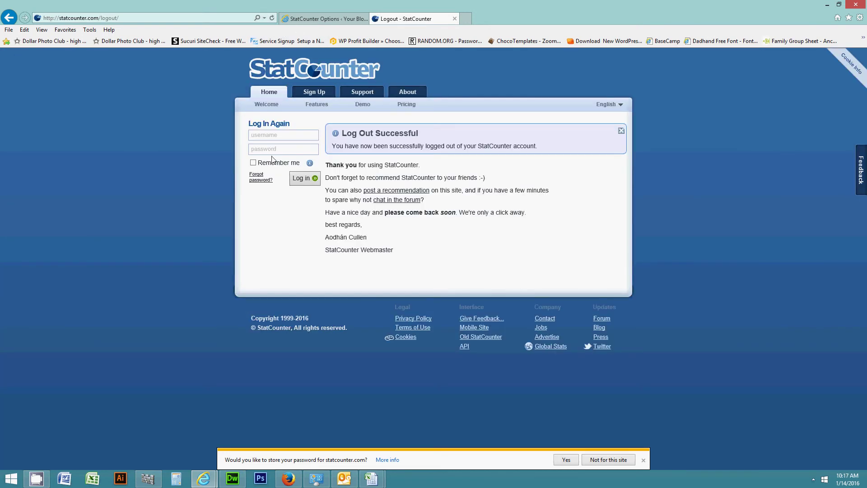
{"action": "key", "text": "ctrl+v"}
{"action": "key", "text": "BackSpace"}
{"action": "key", "text": "BackSpace"}
{"action": "key", "text": "BackSpace"}
{"action": "key", "text": "BackSpace"}
{"action": "key", "text": "Home"}
{"action": "key", "text": "Delete"}
{"action": "key", "text": "Delete"}
{"action": "key", "text": "Delete"}
{"action": "key", "text": "Delete"}
{"action": "key", "text": "Delete"}
{"action": "key", "text": "Delete"}
{"action": "key", "text": "Delete"}
{"action": "double_click", "coordinate": [258, 135]}
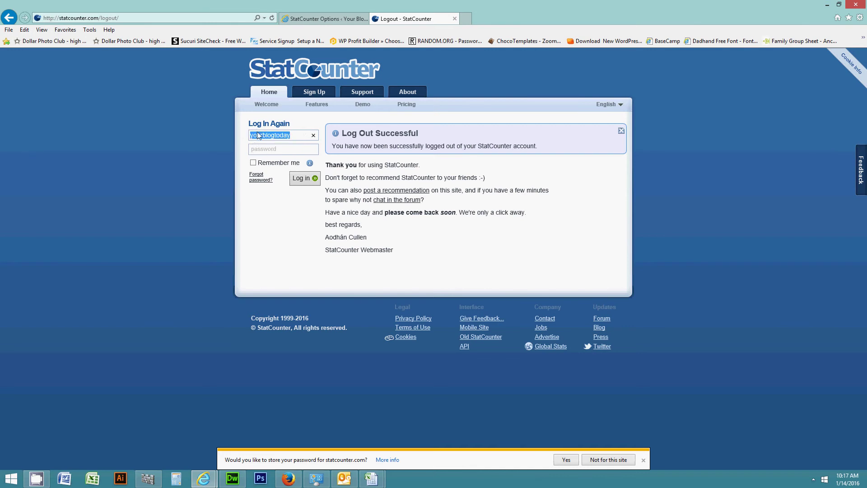
{"action": "left_click", "coordinate": [273, 153]}
{"action": "key", "text": "ctrl+v"}
{"action": "left_click", "coordinate": [303, 178]}
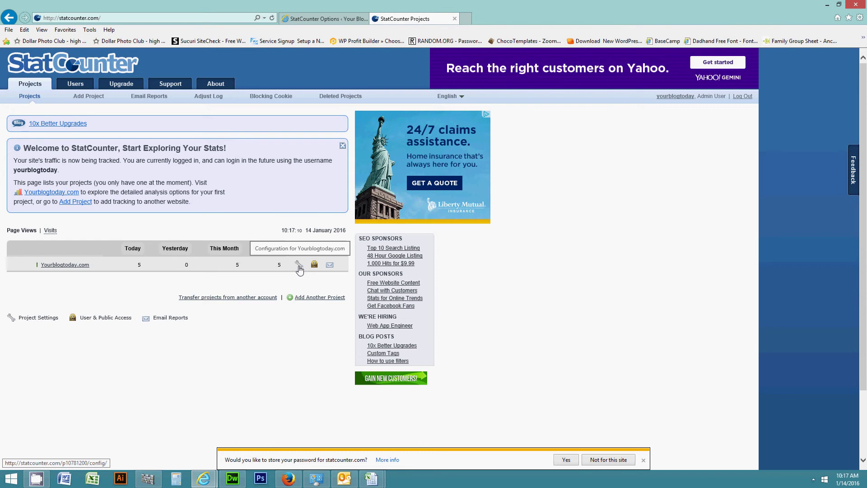
Open the Yourblogtoday.com project's Security Code page and select its Project ID
{"action": "left_click", "coordinate": [298, 266]}
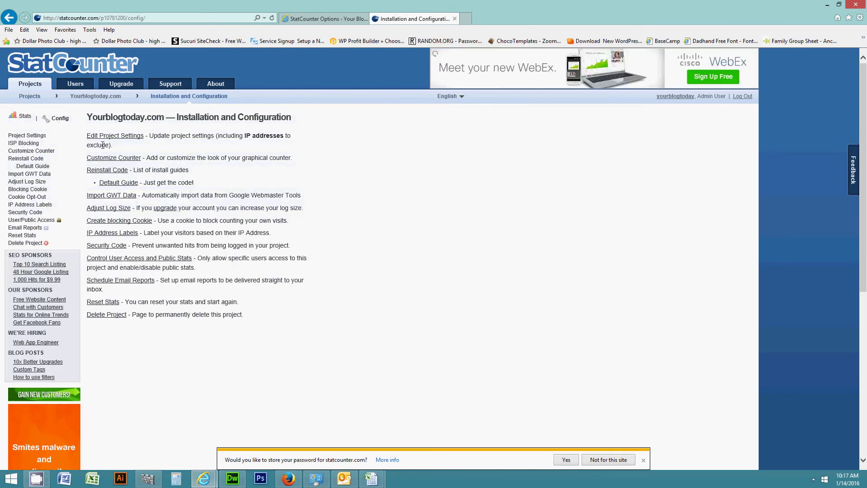
{"action": "left_click", "coordinate": [106, 246]}
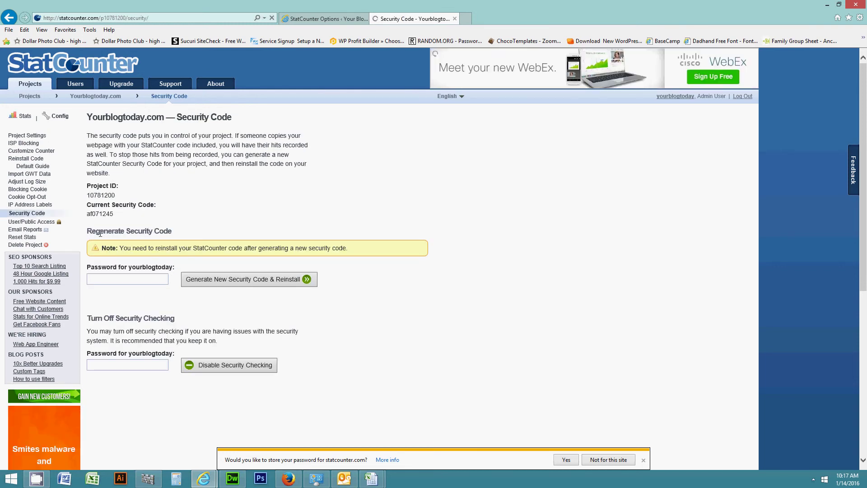
{"action": "double_click", "coordinate": [99, 195]}
{"action": "key", "text": "ctrl+c"}
Paste StatCounter's project ID and security code into WordPress's StatCounter Options and update them
{"action": "left_click", "coordinate": [323, 18]}
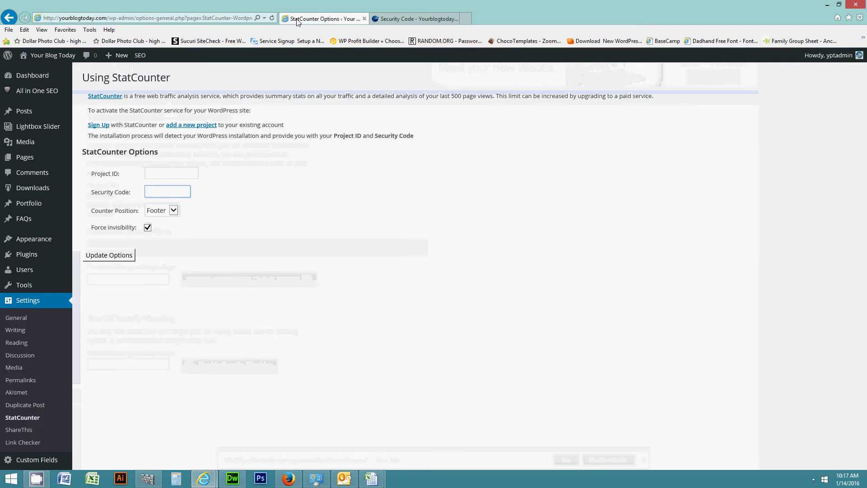
{"action": "left_click", "coordinate": [174, 172]}
{"action": "key", "text": "ctrl+v"}
{"action": "left_click", "coordinate": [432, 19]}
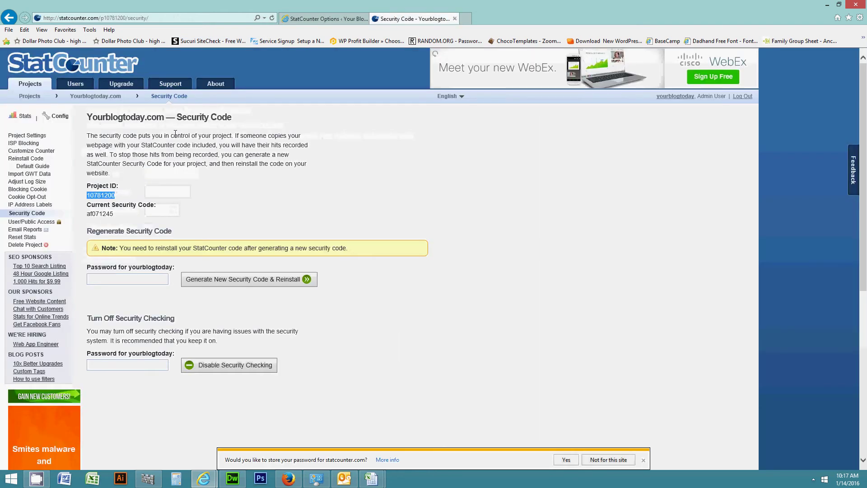
{"action": "double_click", "coordinate": [102, 214]}
{"action": "key", "text": "ctrl+c"}
{"action": "left_click", "coordinate": [323, 19]}
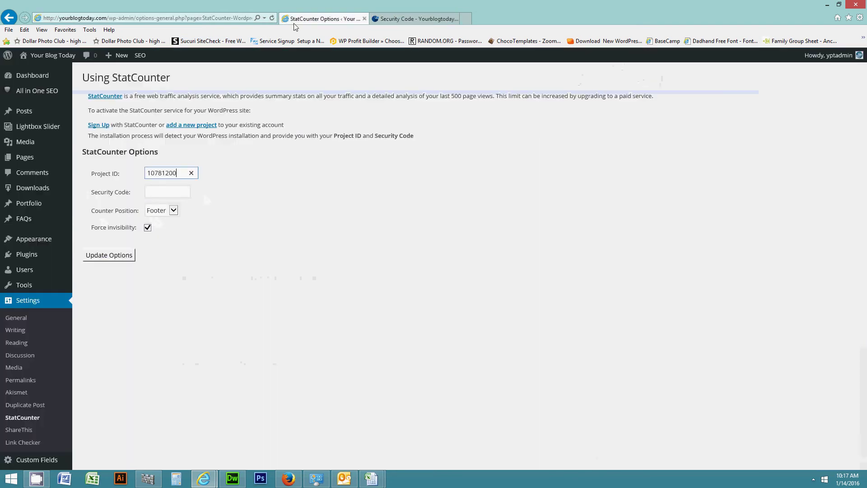
{"action": "key", "text": "Tab"}
{"action": "key", "text": "ctrl+v"}
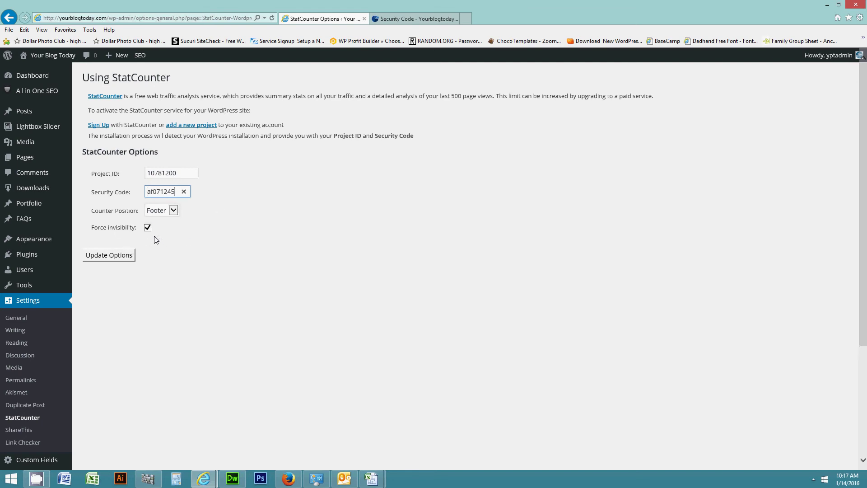
{"action": "left_click", "coordinate": [108, 258]}
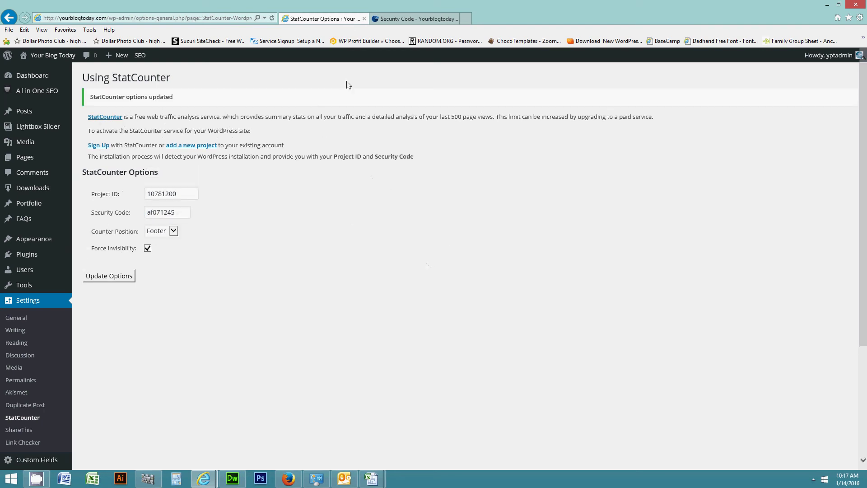
On the live blog in Firefox, open the Blog page in a new tab and the SIGN UP! pricing page
{"action": "left_click", "coordinate": [289, 478]}
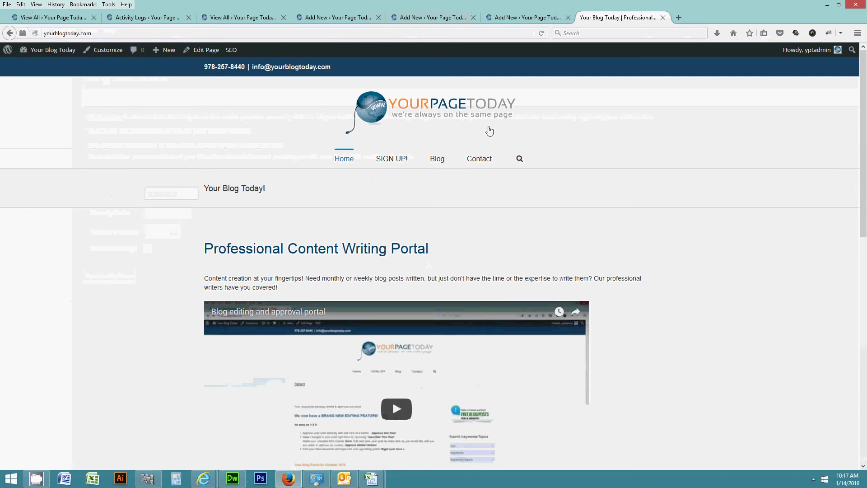
{"action": "left_click", "coordinate": [441, 159]}
{"action": "left_click", "coordinate": [632, 17]}
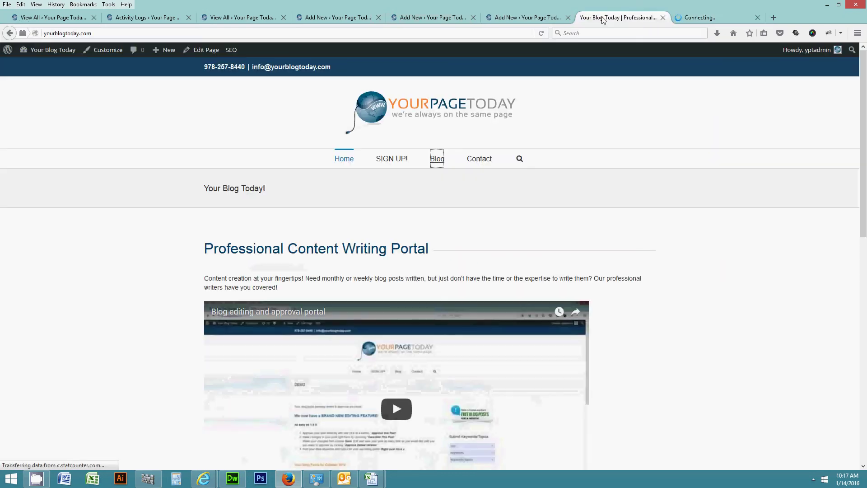
{"action": "left_click", "coordinate": [393, 159]}
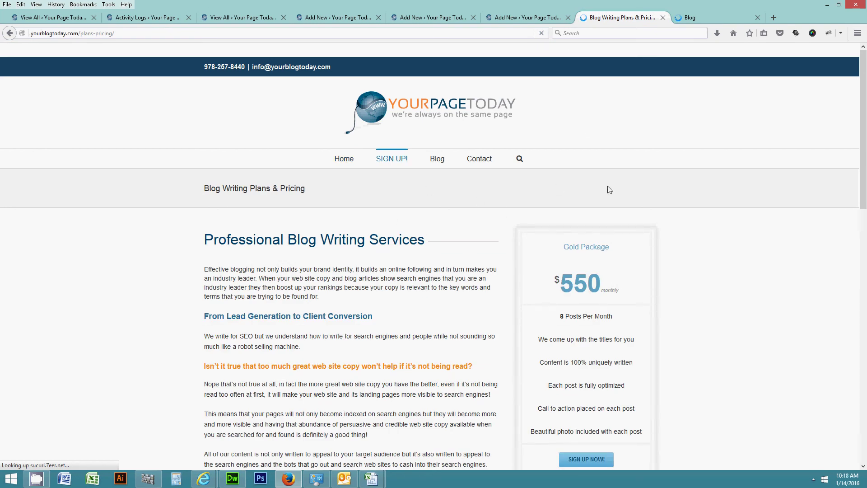
Return to the WordPress StatCounter Options window and open the StatCounter Stats page under Dashboard
{"action": "mouse_move", "coordinate": [204, 478]}
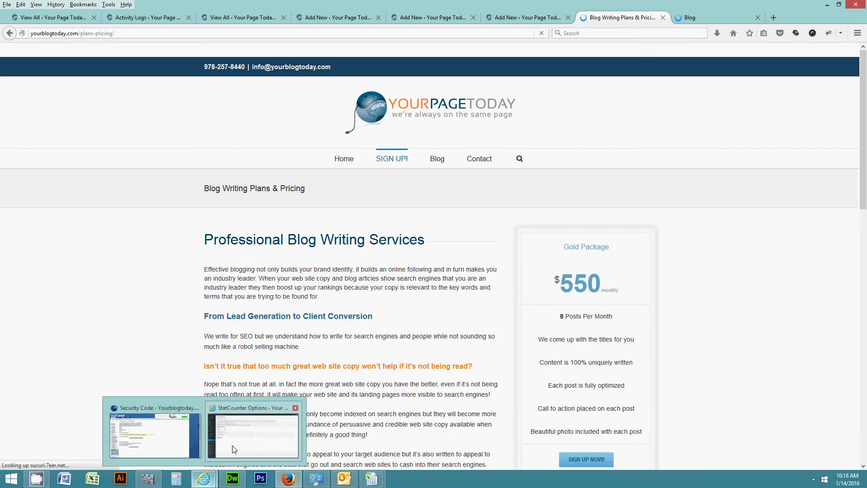
{"action": "left_click", "coordinate": [242, 416]}
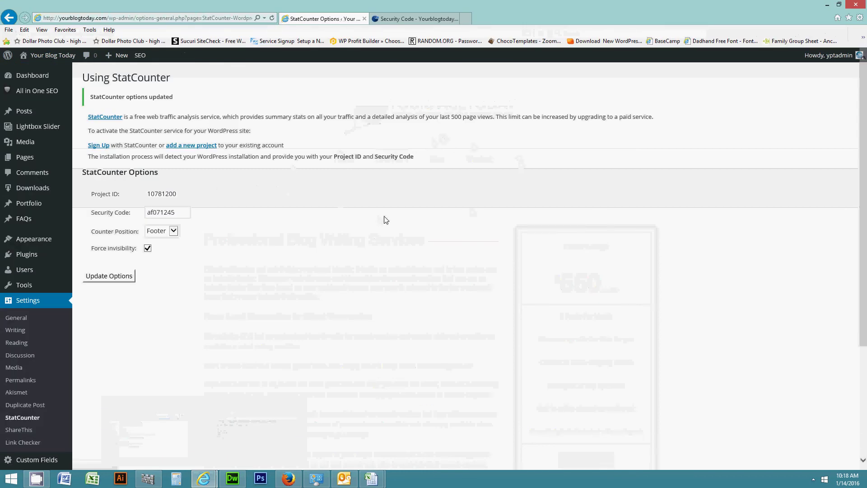
{"action": "mouse_move", "coordinate": [38, 75]}
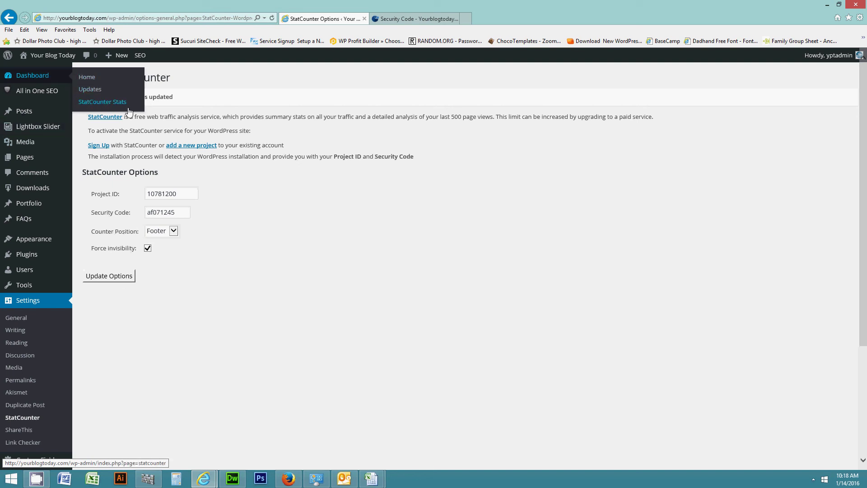
{"action": "left_click", "coordinate": [95, 103]}
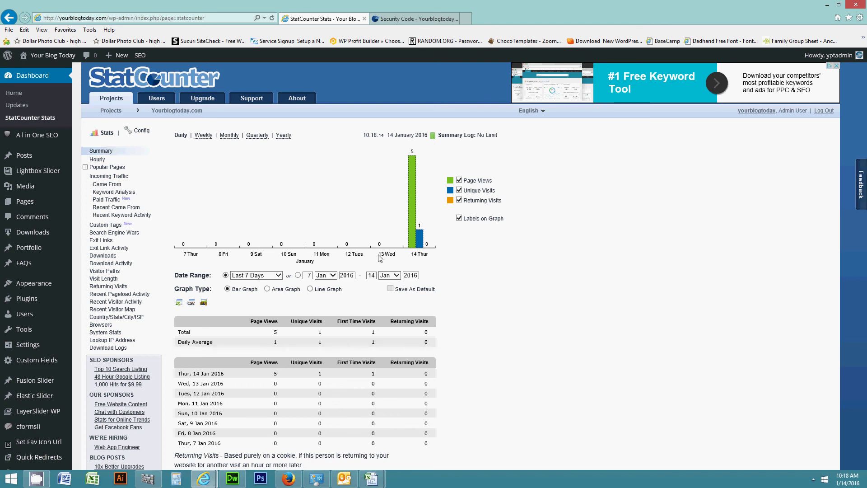
Refresh StatCounter Stats and review the summary: 5 page views, 1 unique visit on 14 January 2016
{"action": "left_click", "coordinate": [272, 18]}
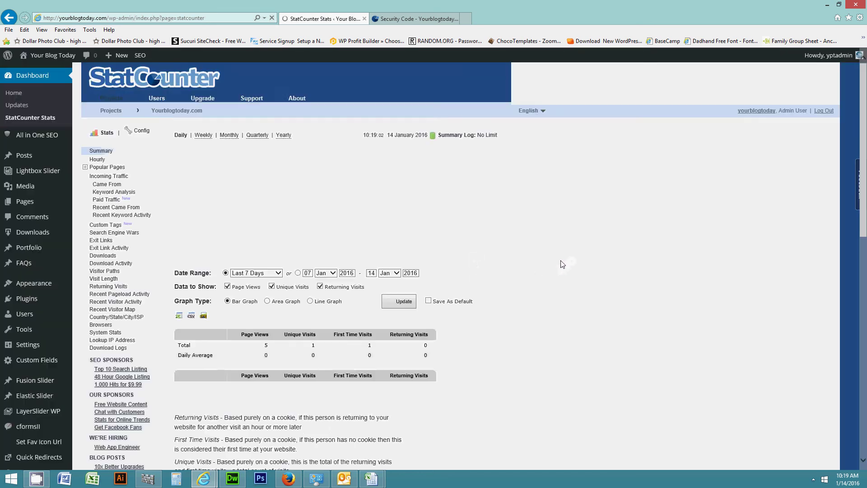
{"action": "scroll", "coordinate": [458, 300], "scroll_direction": "down", "scroll_amount": 3}
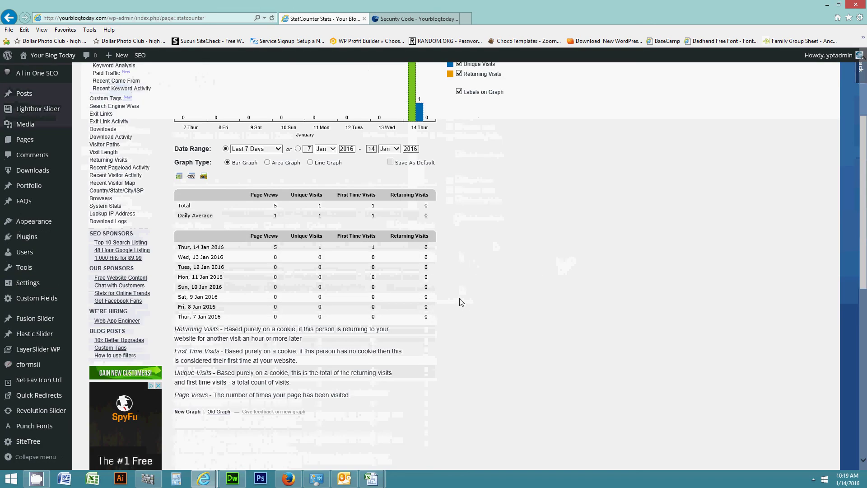
{"action": "scroll", "coordinate": [460, 305], "scroll_direction": "up", "scroll_amount": 3}
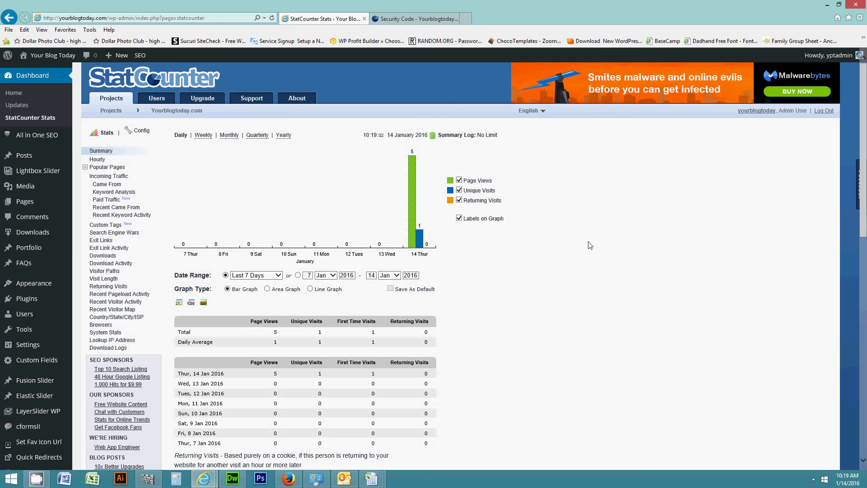